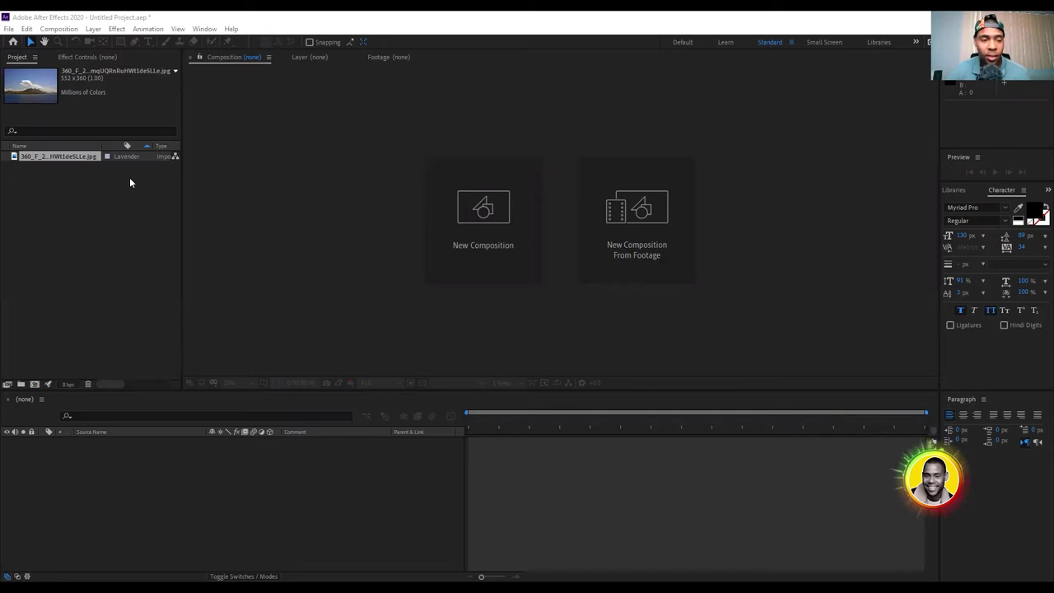
- Create a new composition from the mountain-and-sea JPG, with the photo as its only layer
left_click(45, 155)
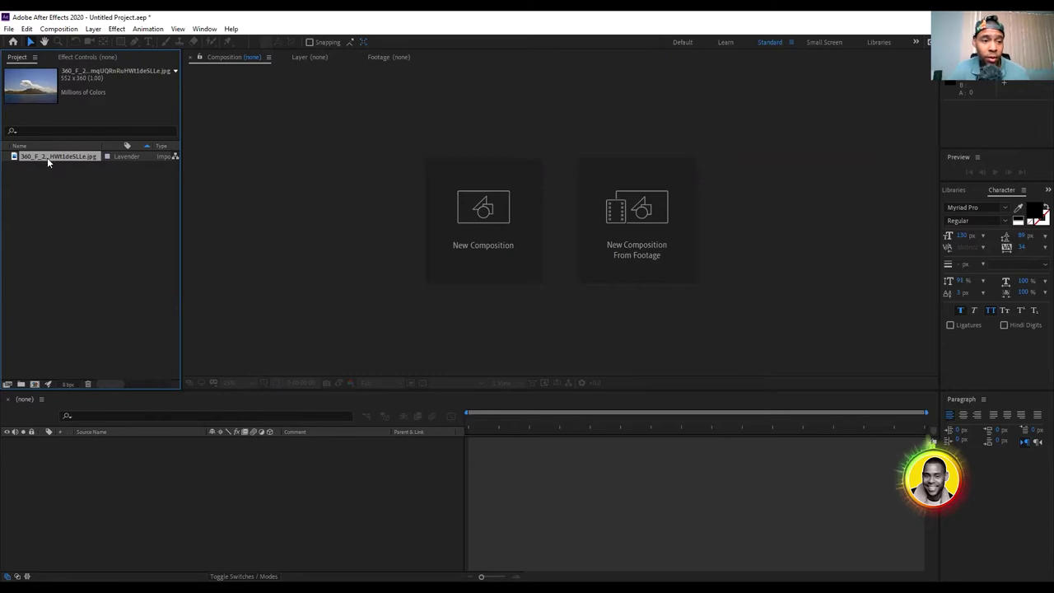
left_click_drag(48, 164, 52, 248)
left_click_drag(29, 368, 27, 388)
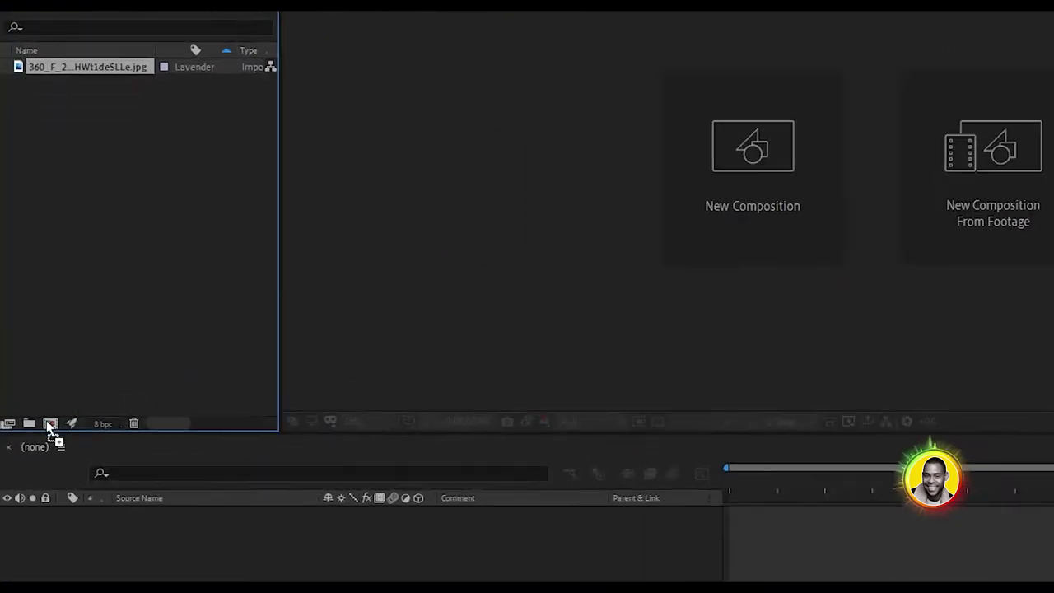
left_click_drag(46, 458, 60, 456)
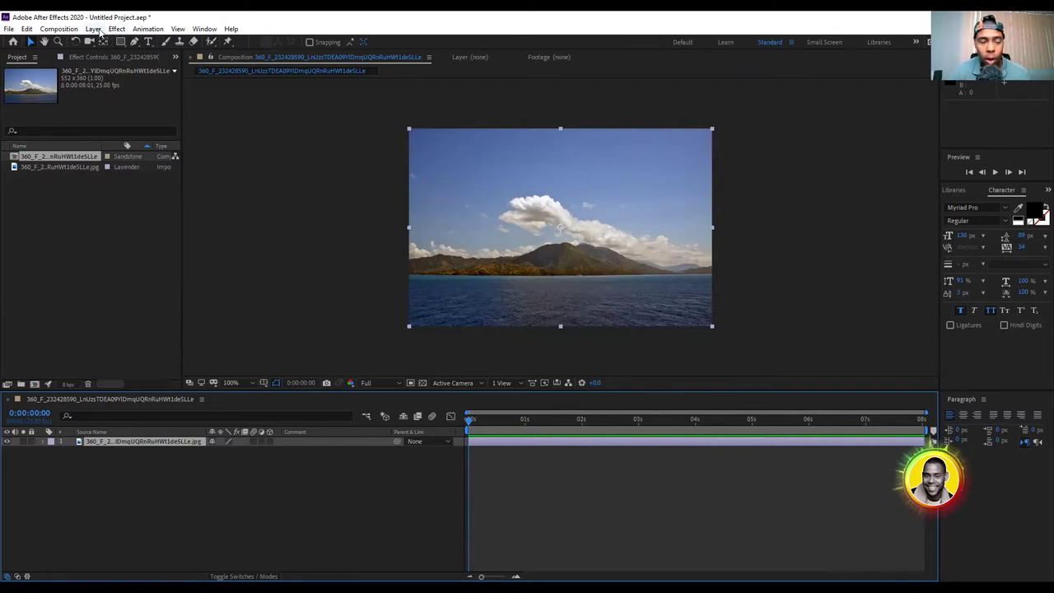
- Apply Effect > Simulation > CC Rainfall to the photo layer
left_click(116, 29)
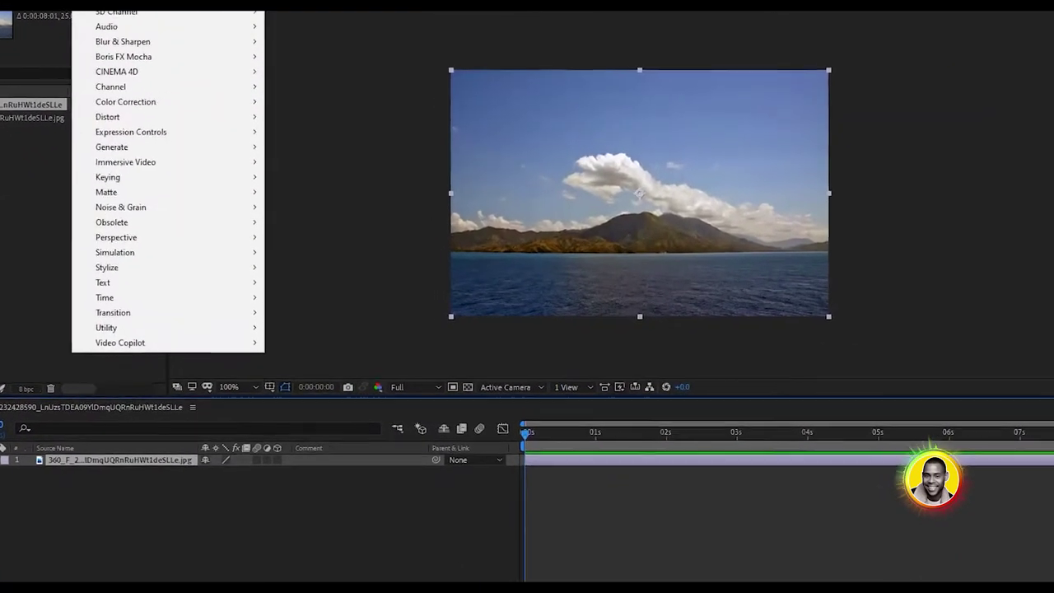
mouse_move(139, 243)
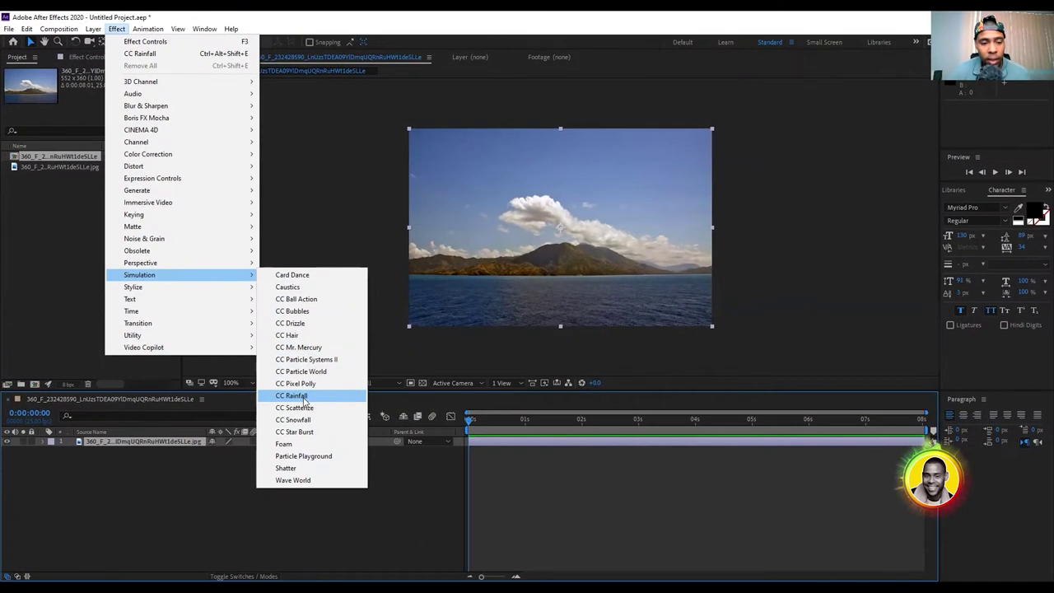
left_click(305, 400)
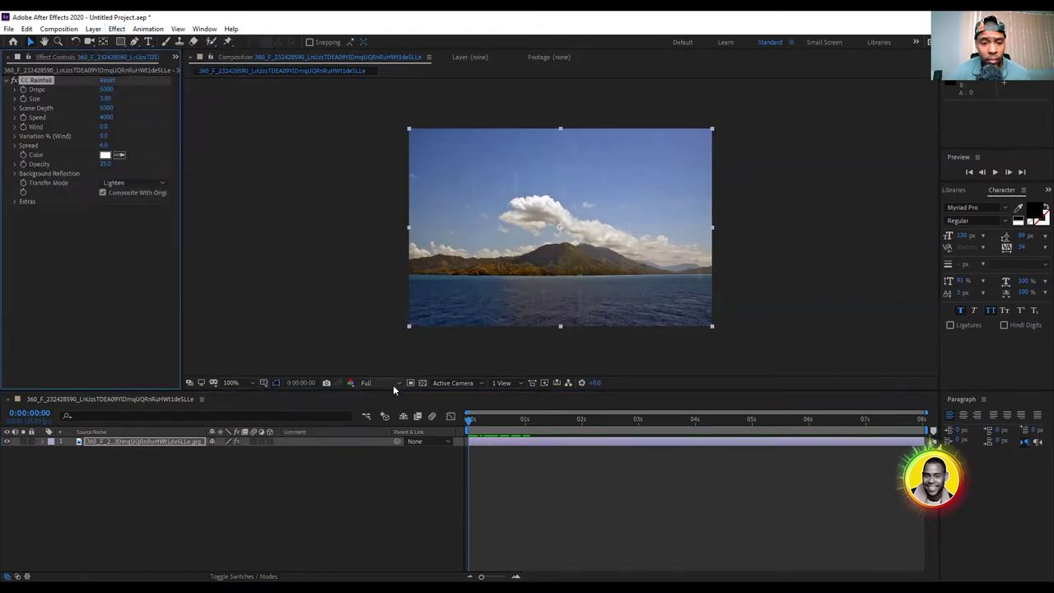
- Zoom the Composition viewer to 200% to inspect the thin rain streaks
key("period")
key("comma")
key("period")
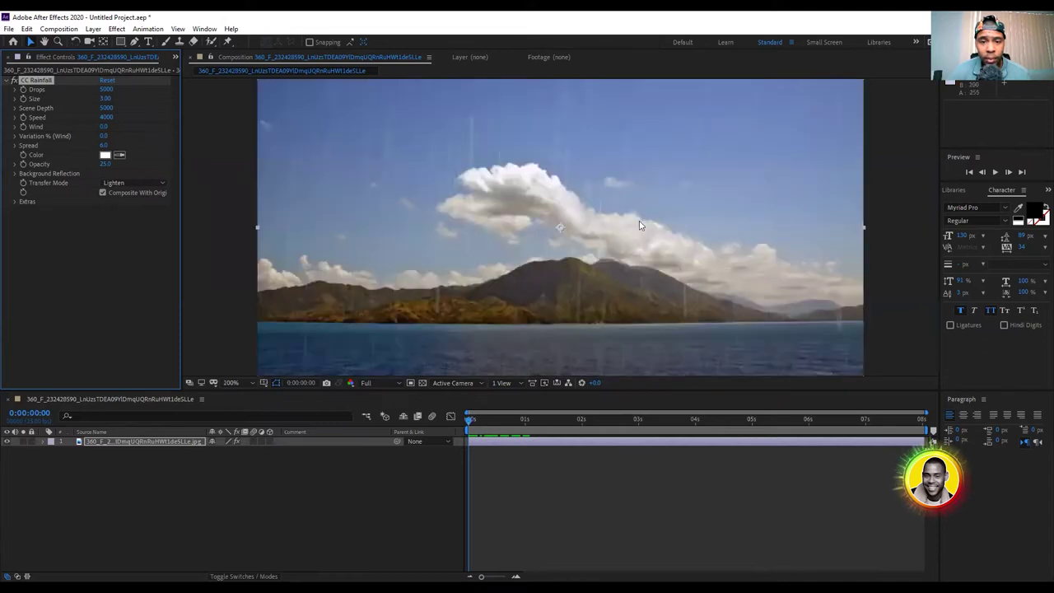
key("comma")
key("period")
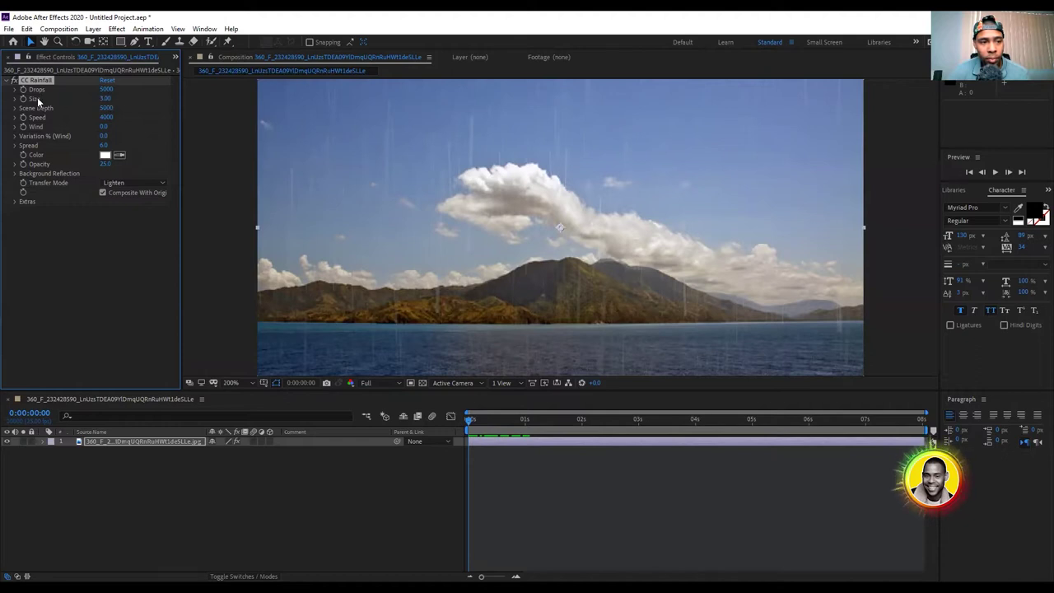
- Set CC Rainfall to Drops 4700, Size 3.24, Speed 4340 and Wind 800
left_click_drag(105, 98, 176, 89)
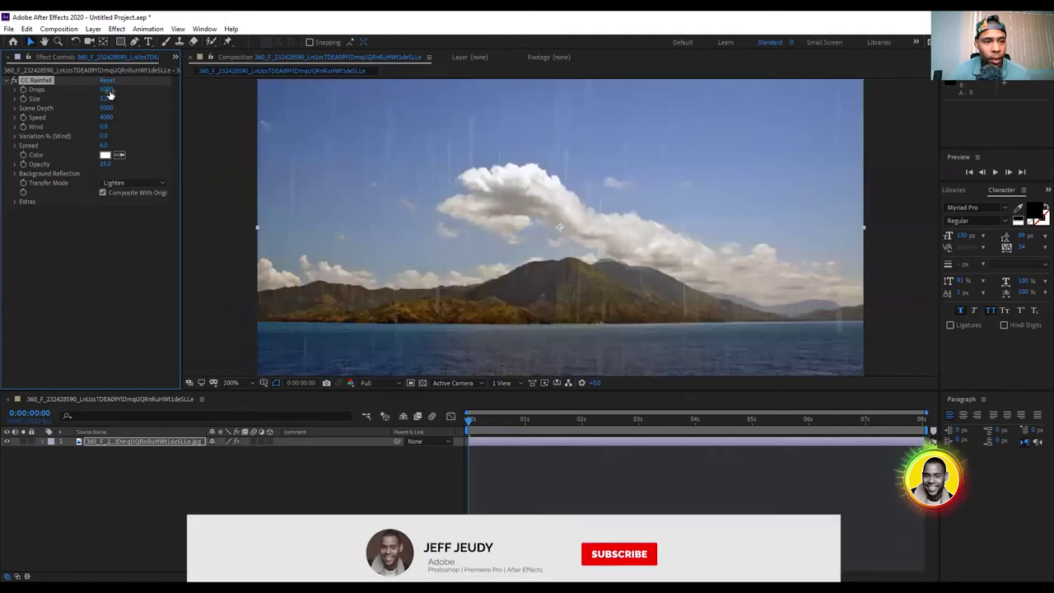
left_click_drag(109, 91, 91, 87)
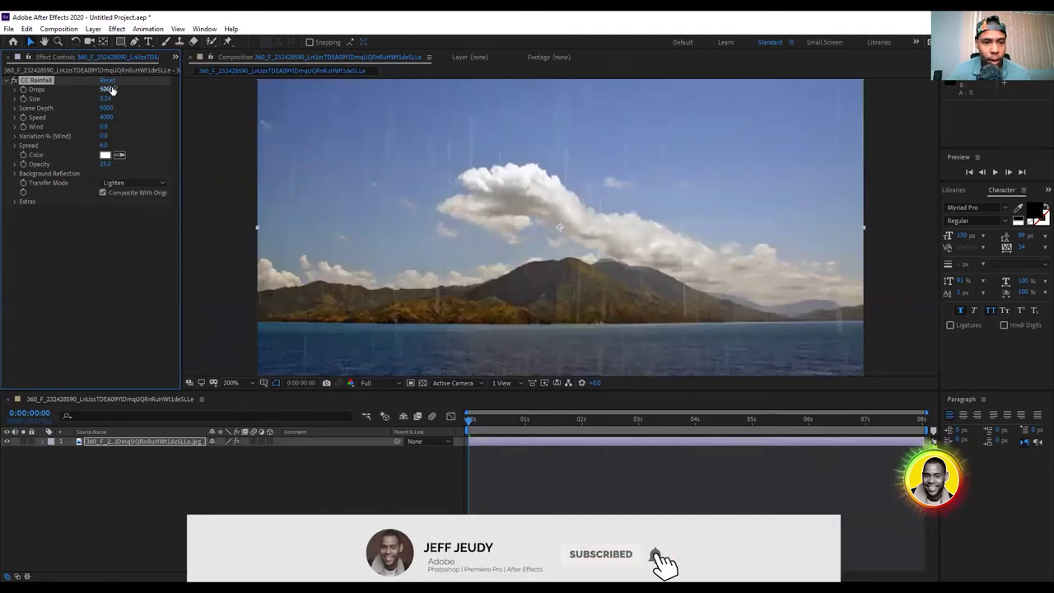
left_click_drag(91, 87, 109, 86)
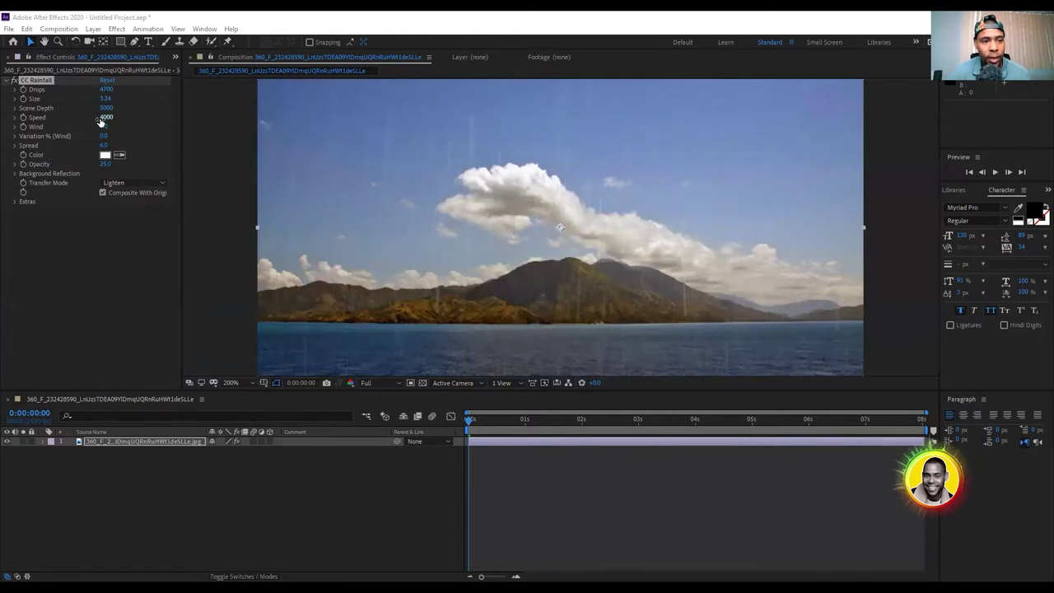
left_click(107, 118)
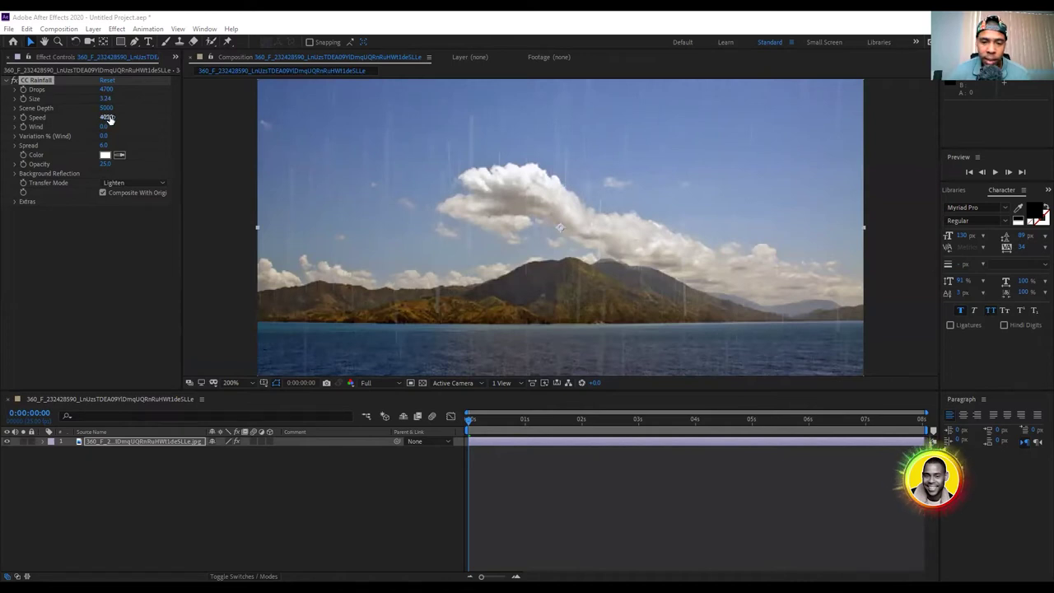
type("4340")
key("Return")
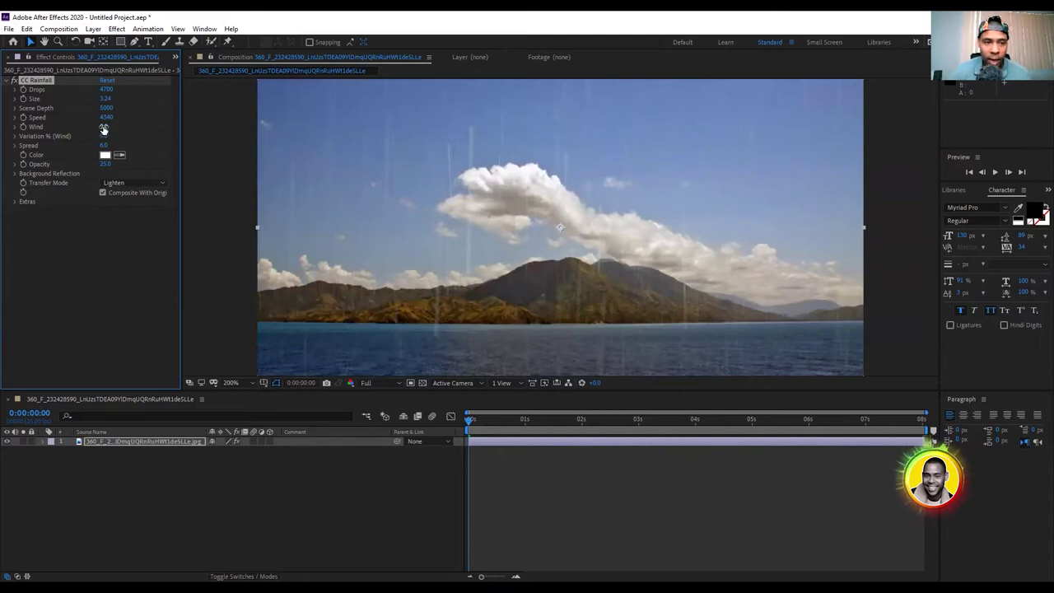
mouse_move(104, 126)
left_mouse_down()
mouse_move(22, 126)
mouse_move(145, 131)
left_mouse_up()
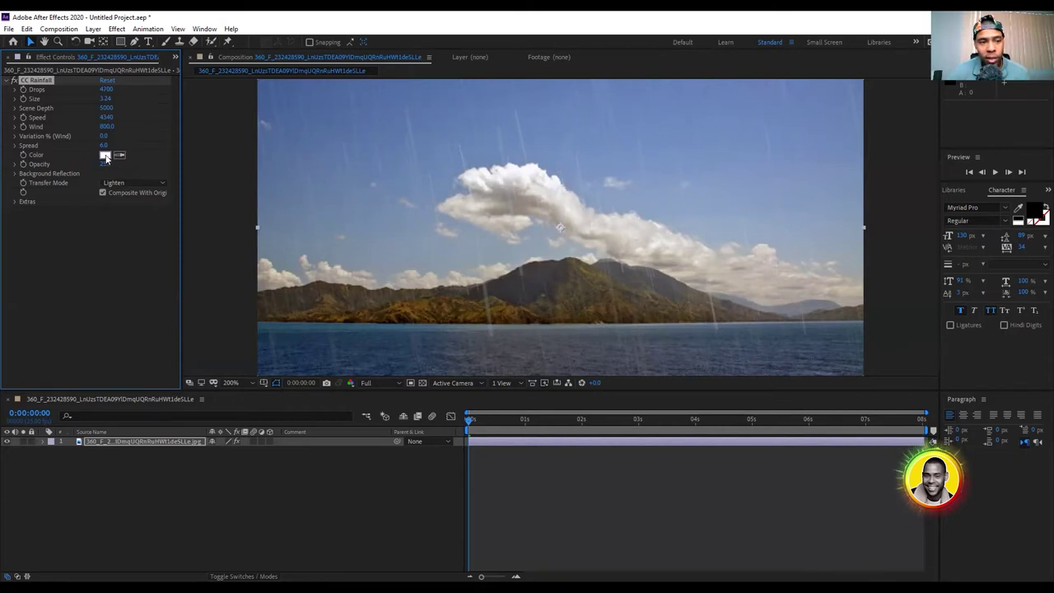
- Make the rain colour light grey C4C4C4, then scrub a few frames to preview
left_click(105, 156)
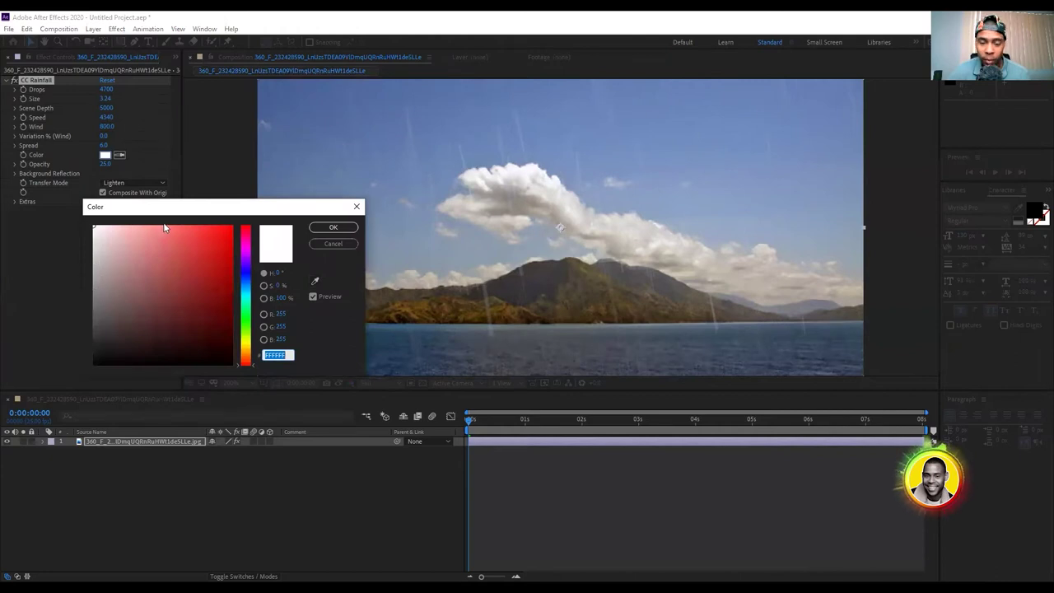
left_click_drag(179, 210, 184, 208)
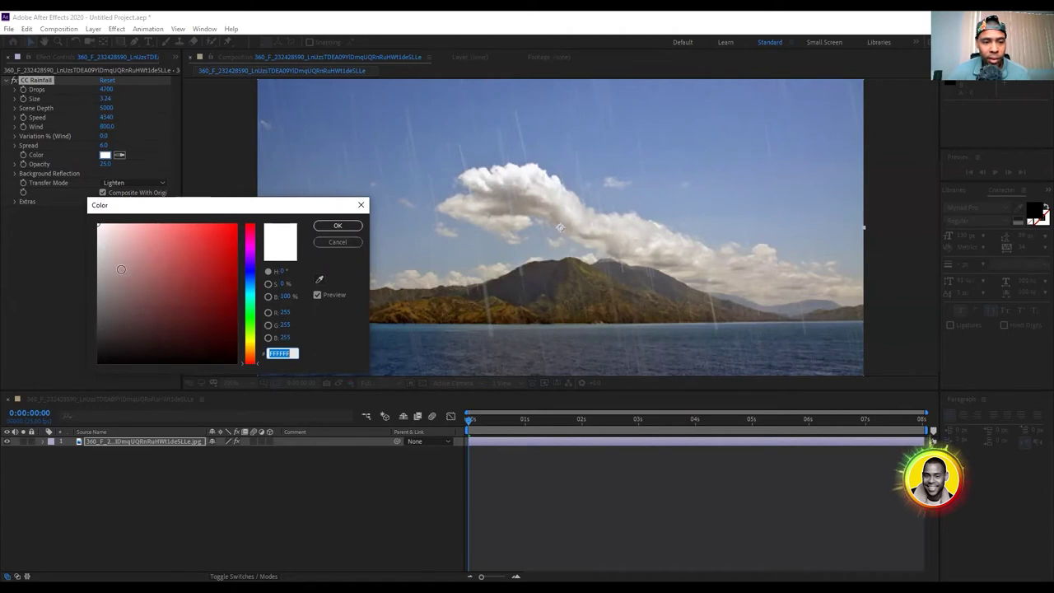
left_click_drag(102, 253, 96, 259)
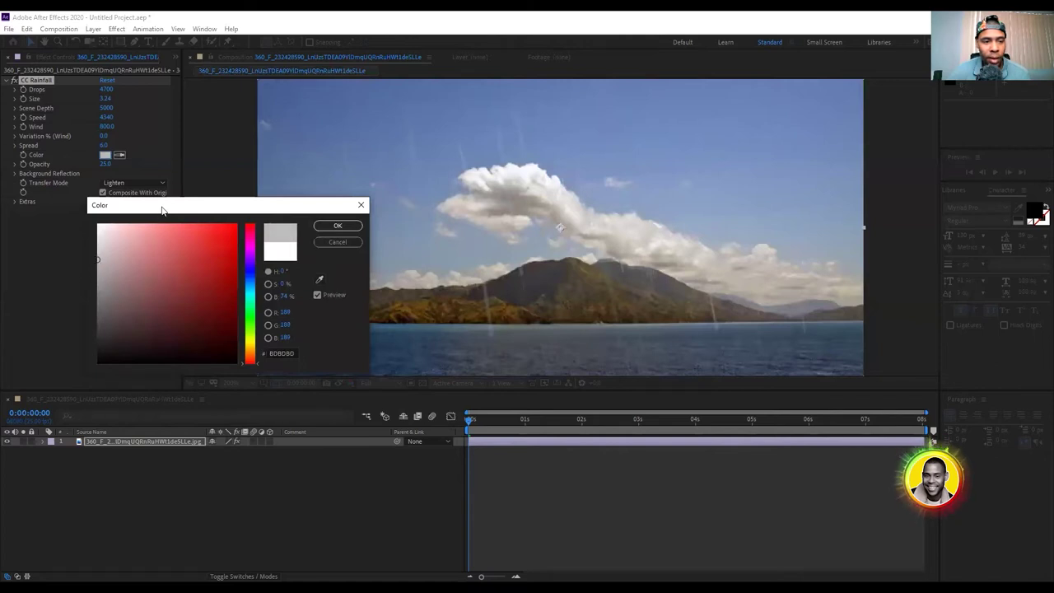
left_click_drag(162, 210, 124, 223)
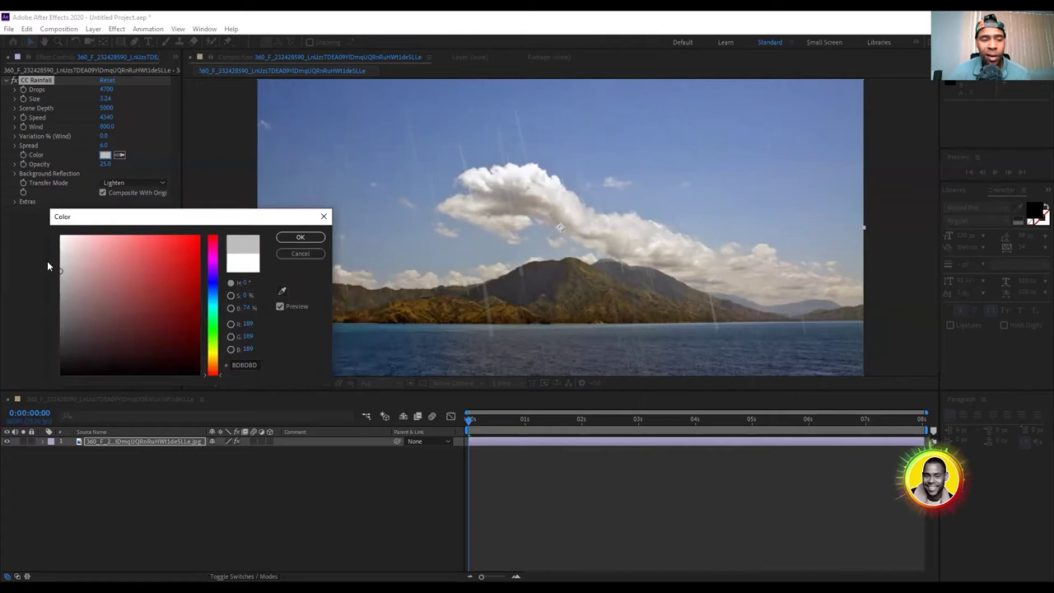
left_click_drag(61, 268, 55, 267)
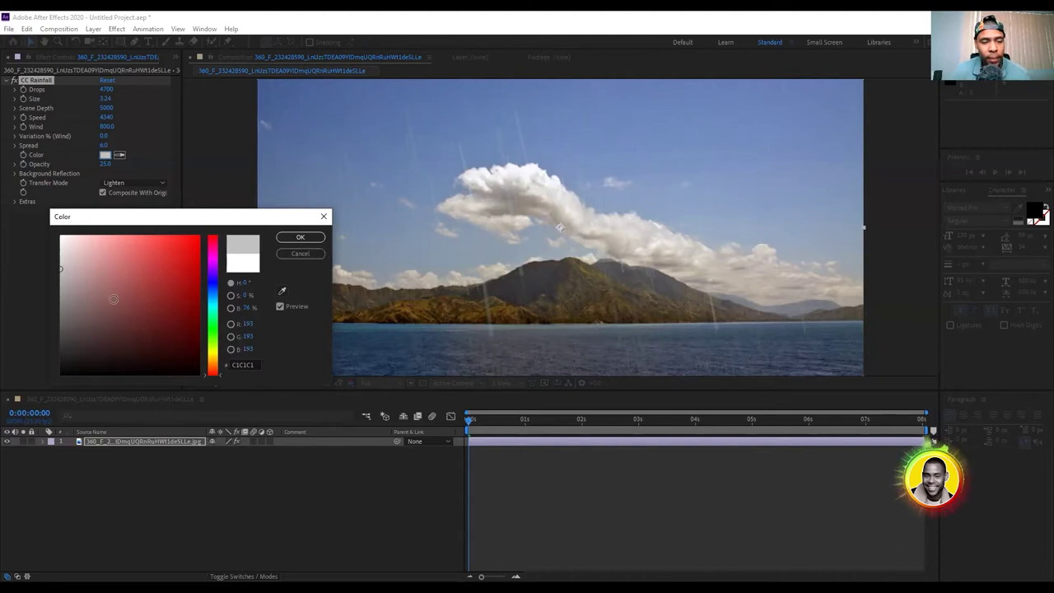
left_click_drag(60, 272, 51, 266)
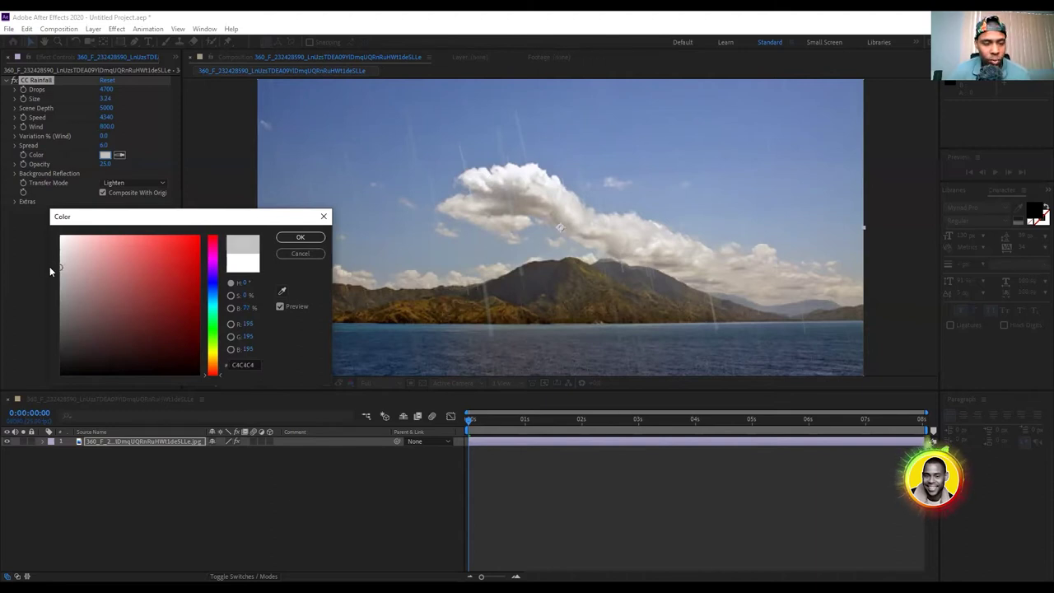
left_click(298, 237)
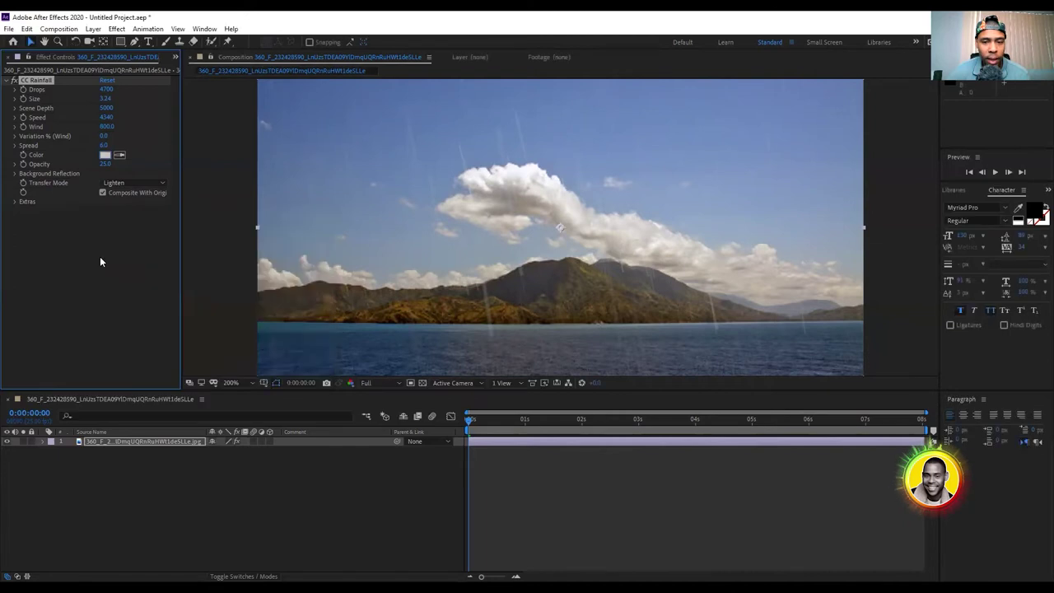
left_click(482, 422)
left_click_drag(481, 421, 466, 414)
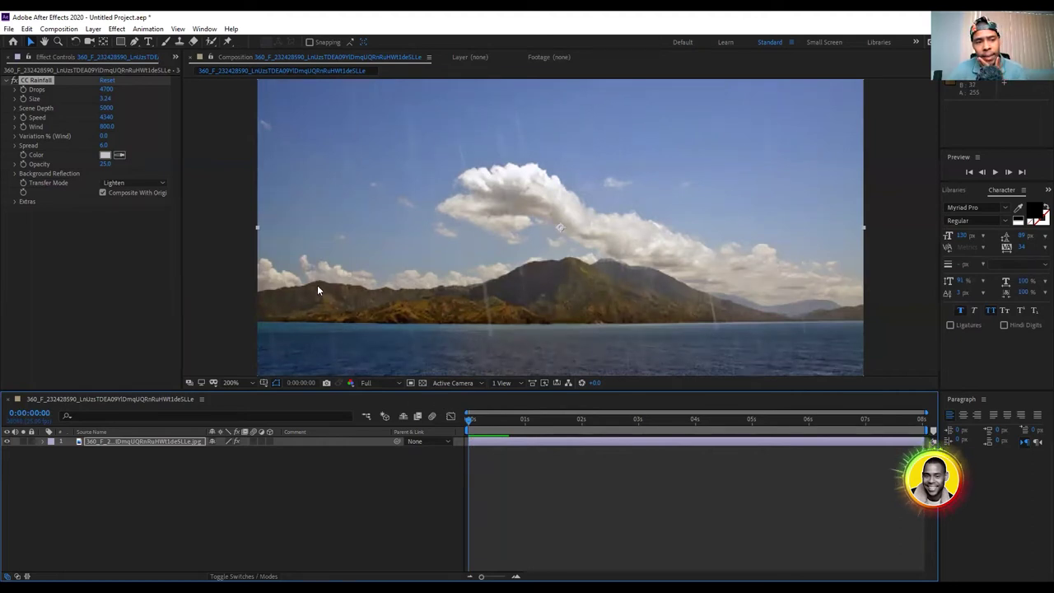
- Check the early frames, then lower CC Rainfall Drops from 4700 to about 1300
left_click(476, 420)
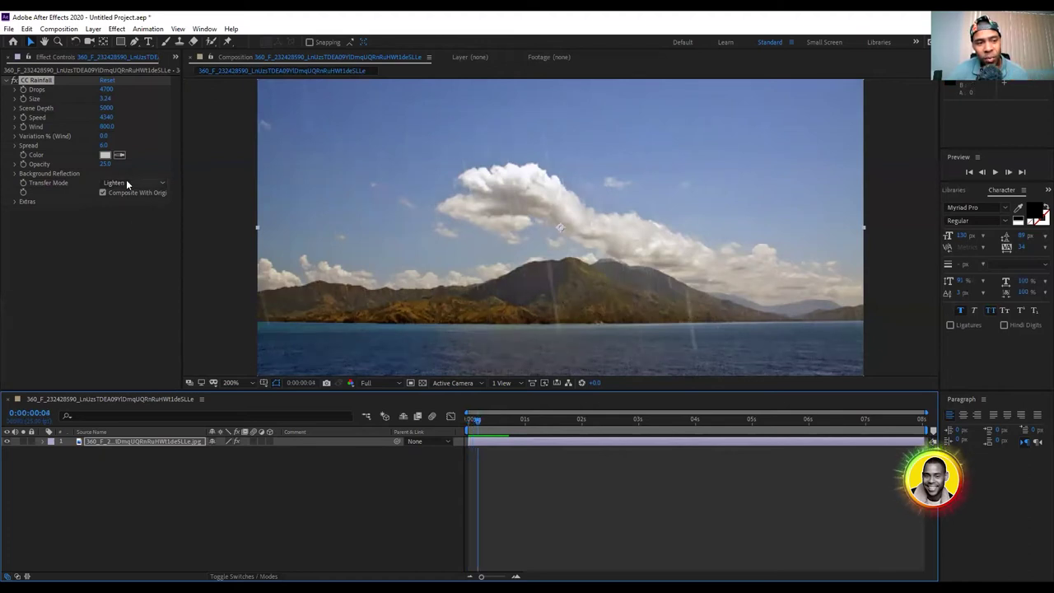
key("Home")
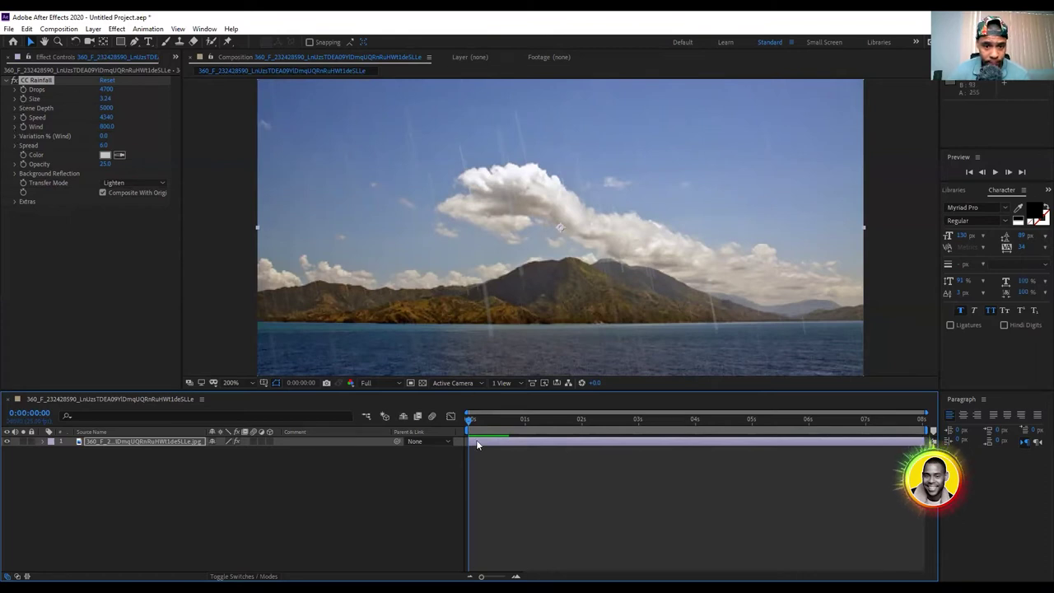
left_click(474, 420)
left_click_drag(474, 420, 469, 421)
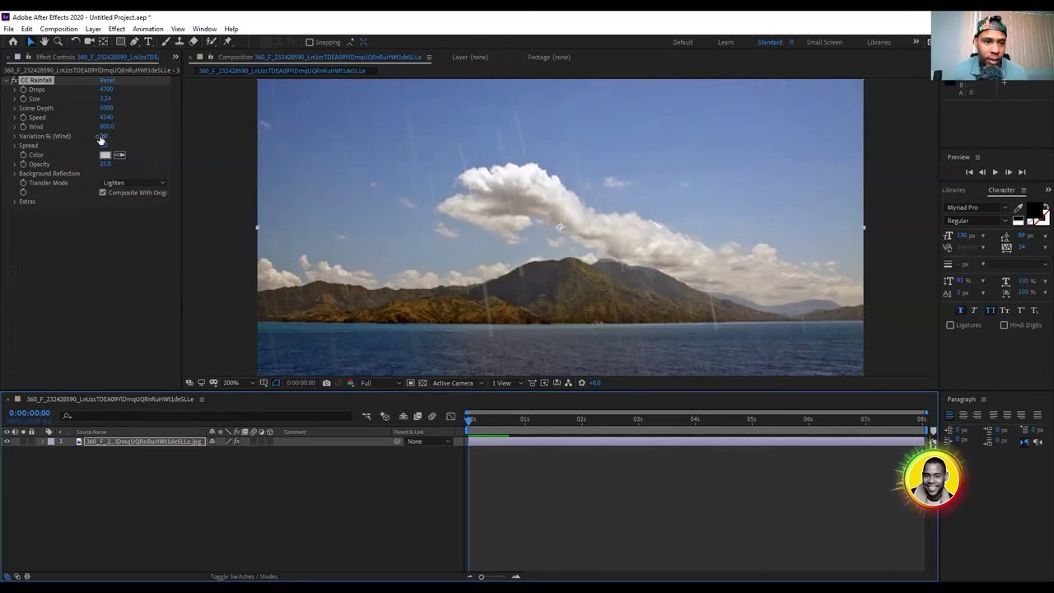
left_click_drag(107, 88, 88, 88)
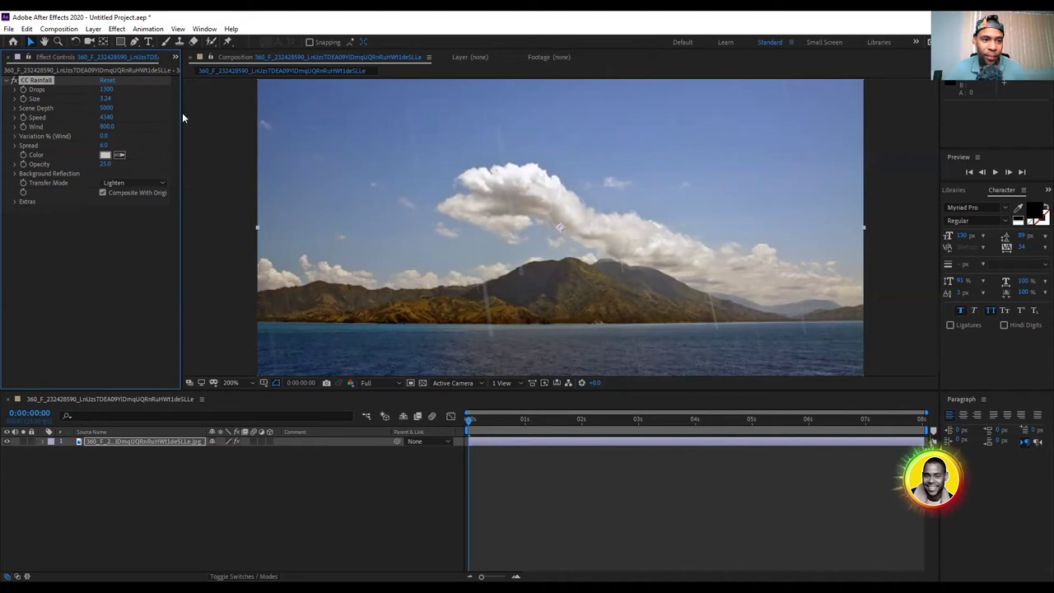
- Set CC Rainfall Drops to 1400 and play a preview of the rain
left_click(473, 422)
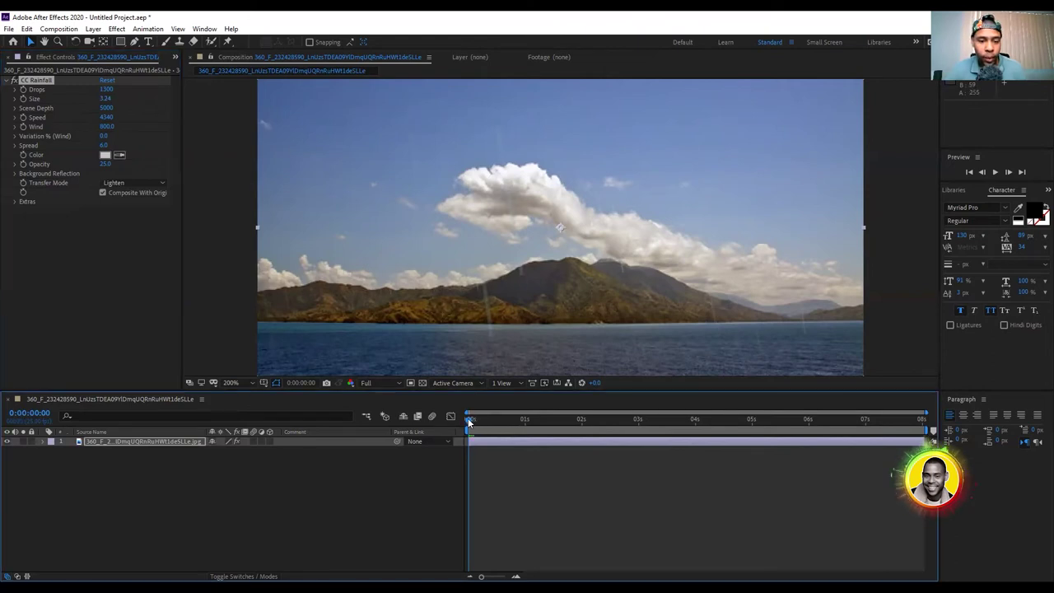
left_click(23, 92)
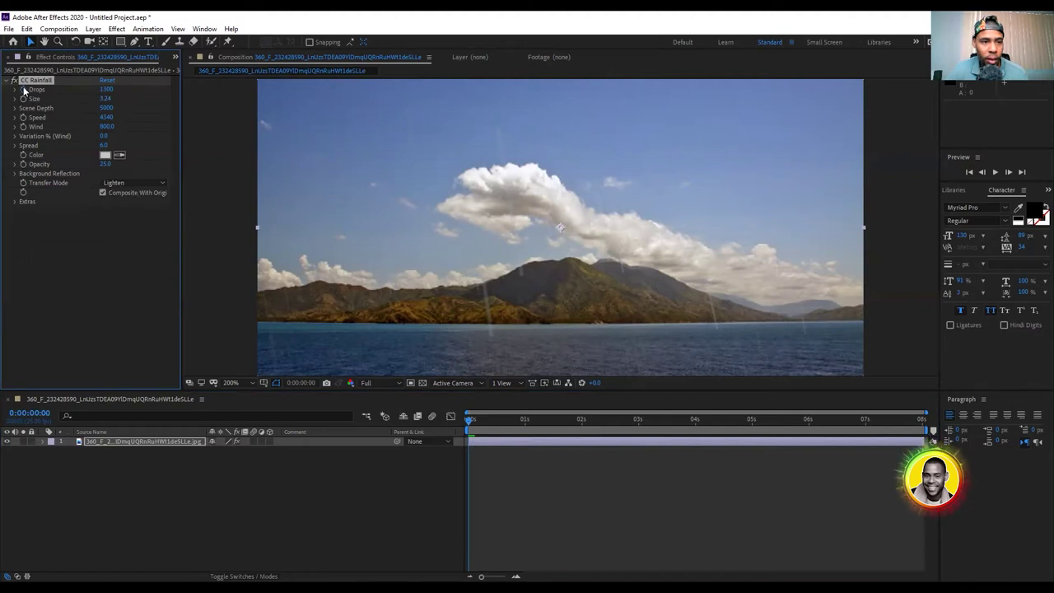
left_click_drag(101, 93, 105, 88)
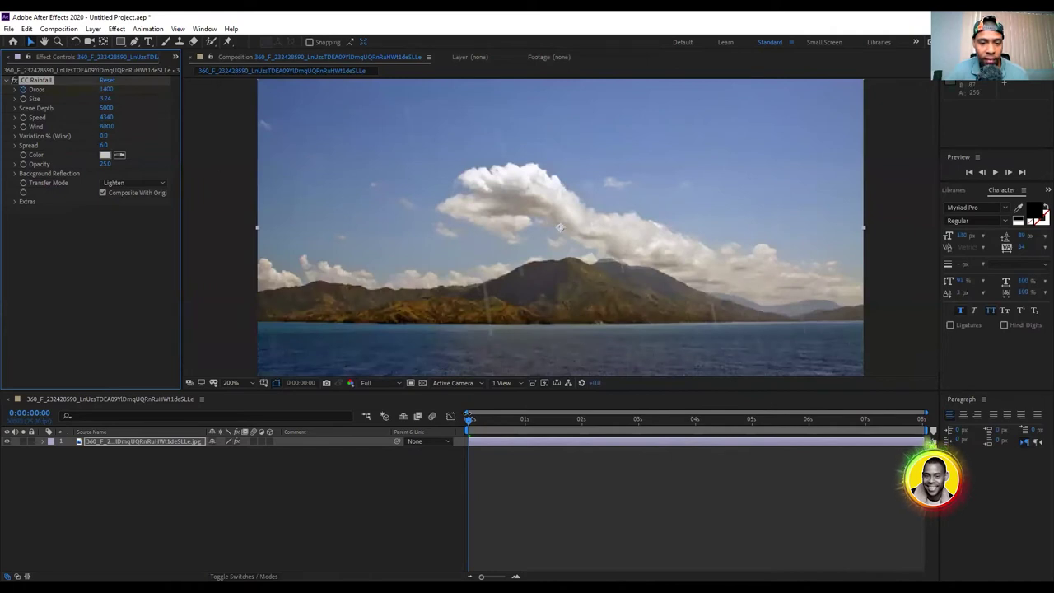
left_click(468, 418)
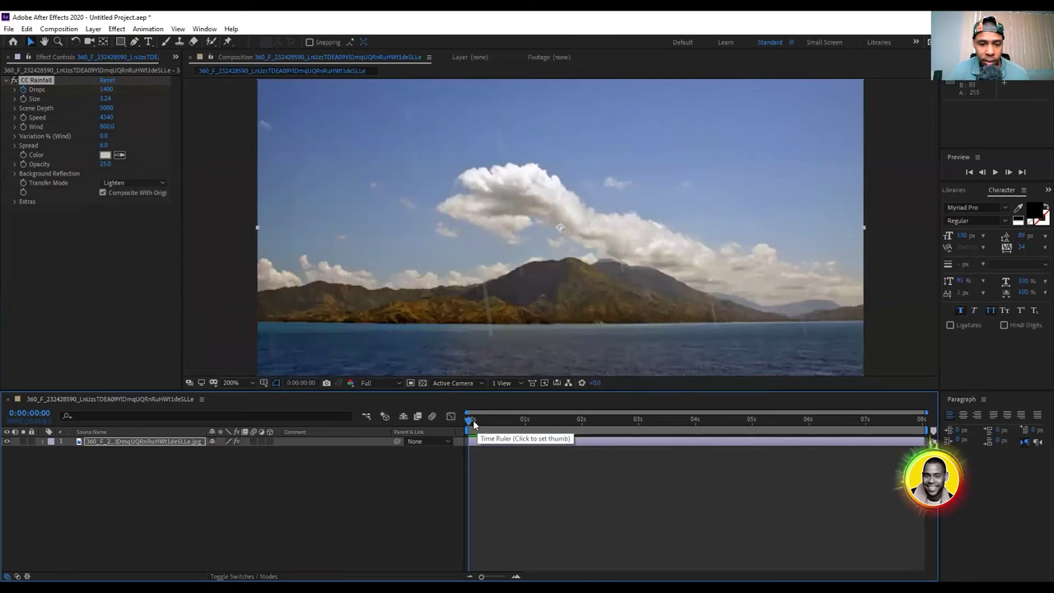
key("space")
- Try a higher Drops value and preview the denser rain from the first frame
left_click_drag(531, 424, 748, 420)
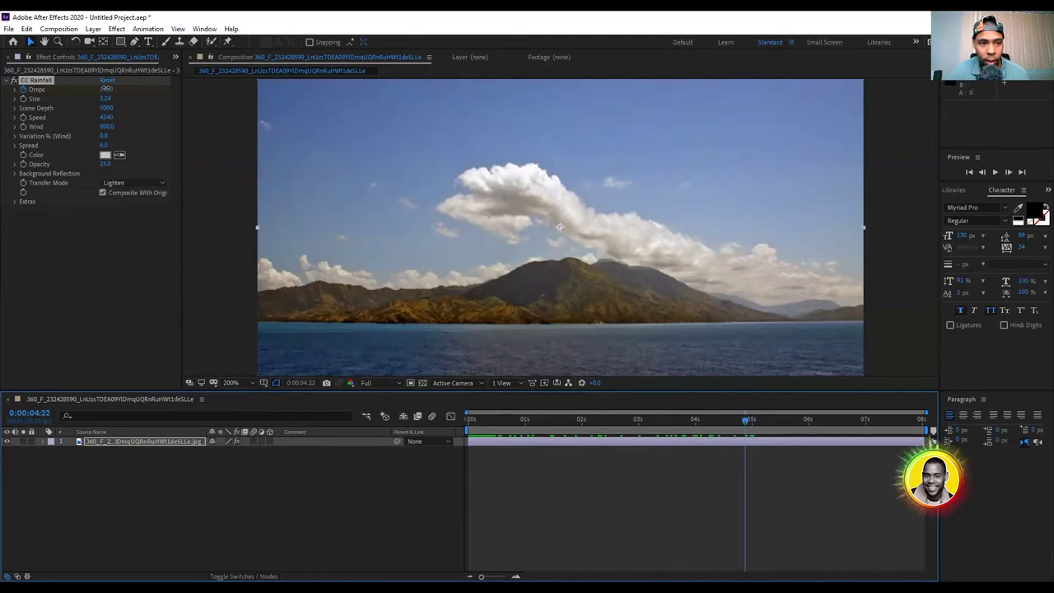
left_click_drag(106, 88, 112, 88)
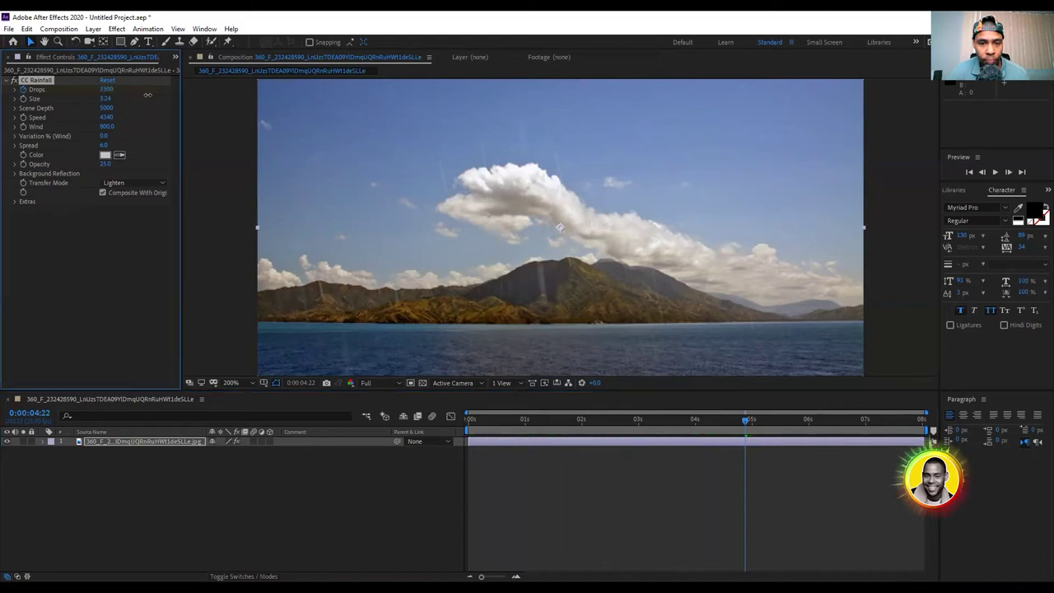
left_click_drag(744, 422, 460, 418)
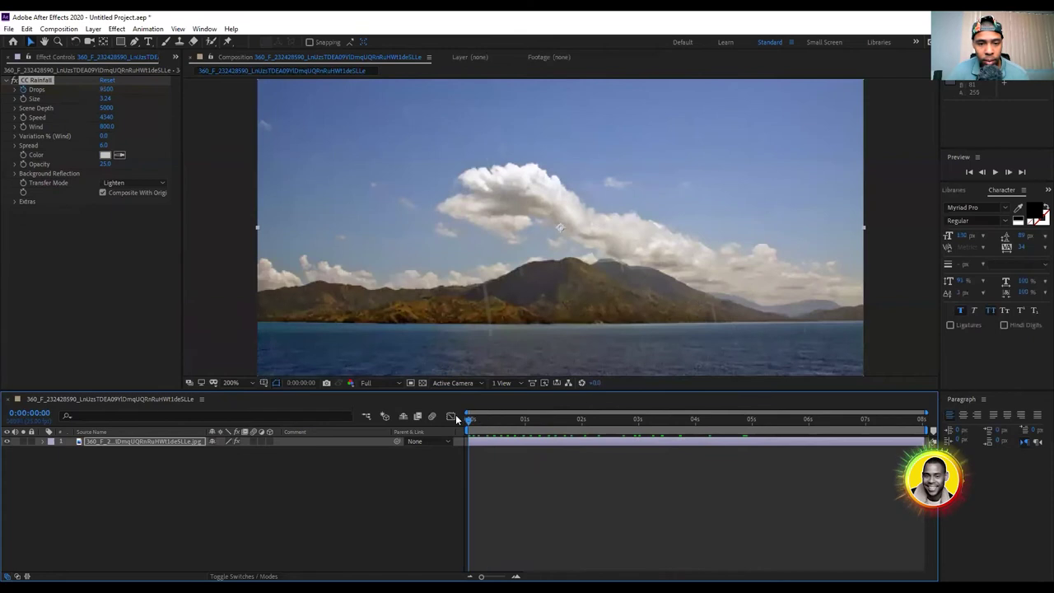
key("space")
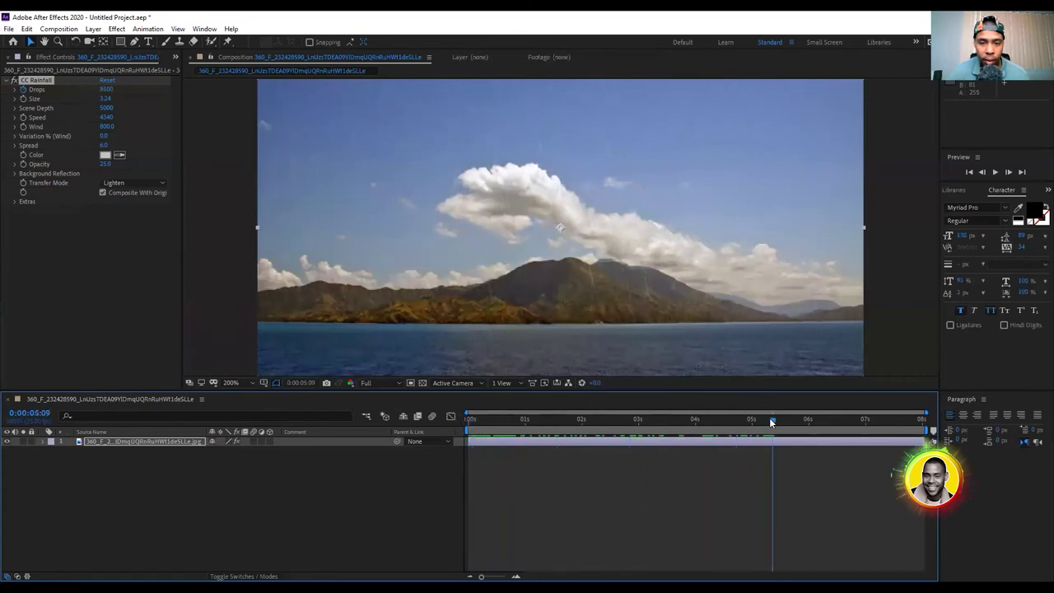
left_click_drag(769, 416, 452, 419)
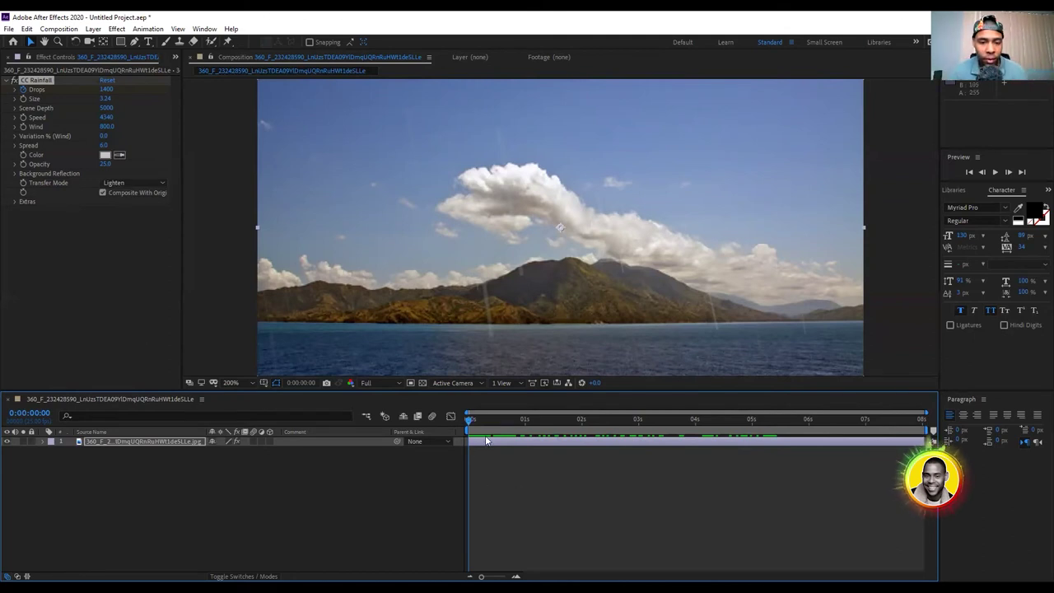
left_click_drag(479, 419, 683, 418)
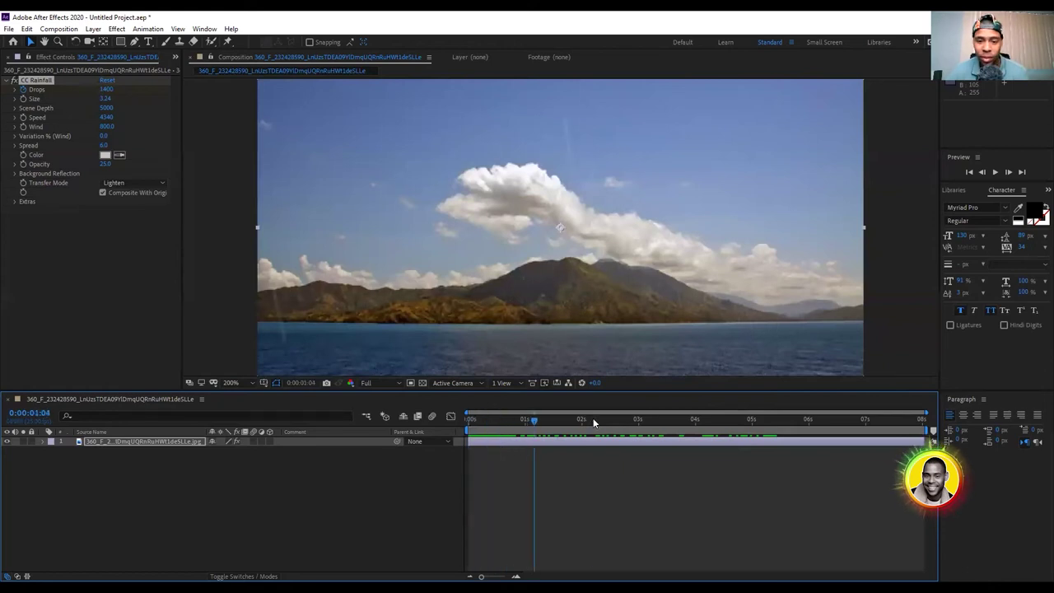
mouse_move(611, 424)
left_mouse_down()
mouse_move(558, 400)
mouse_move(424, 401)
left_mouse_up()
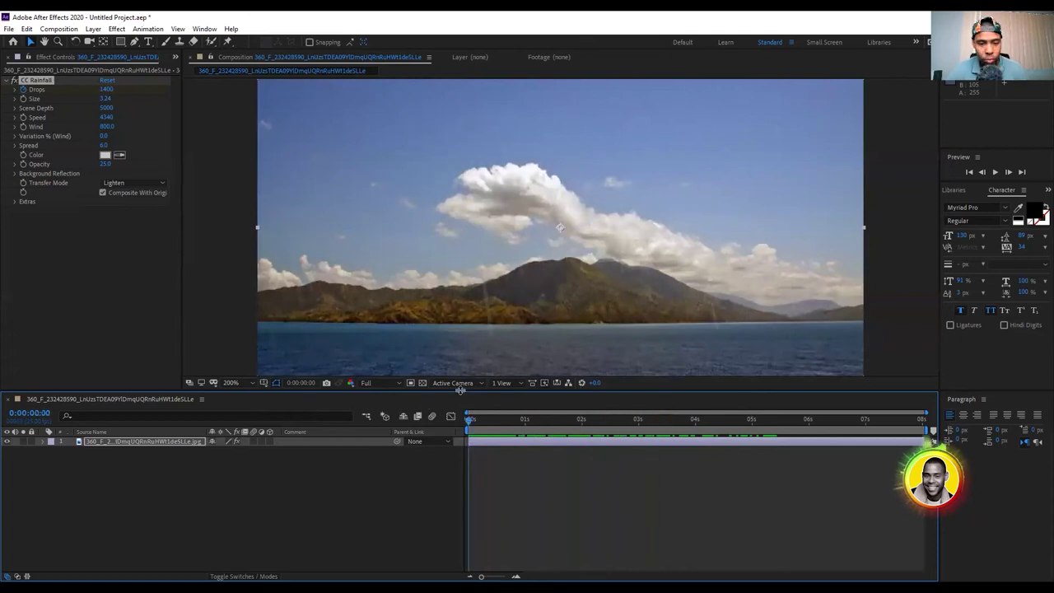
key("space")
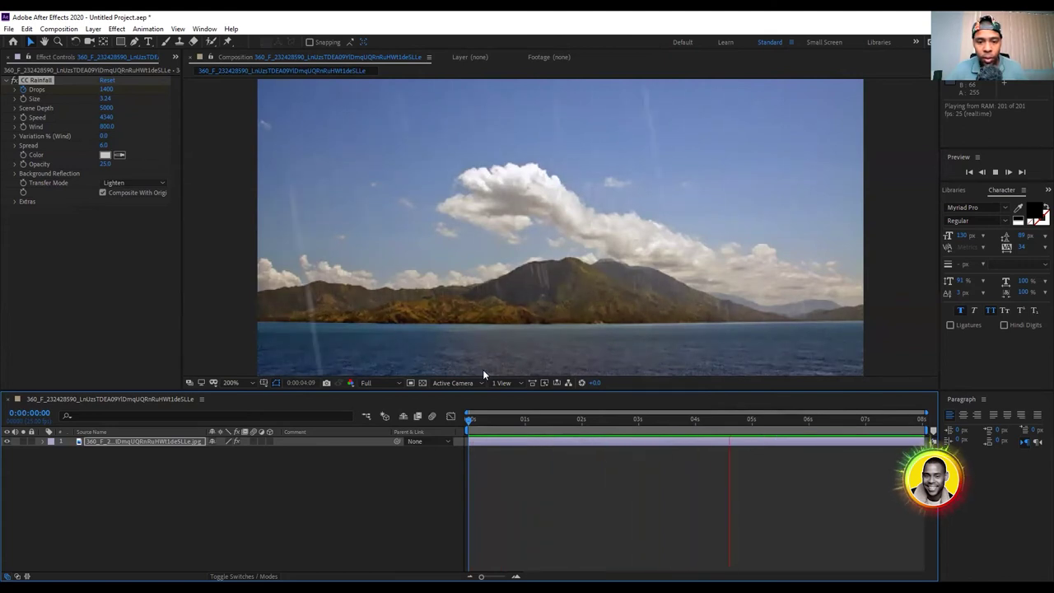
key("space")
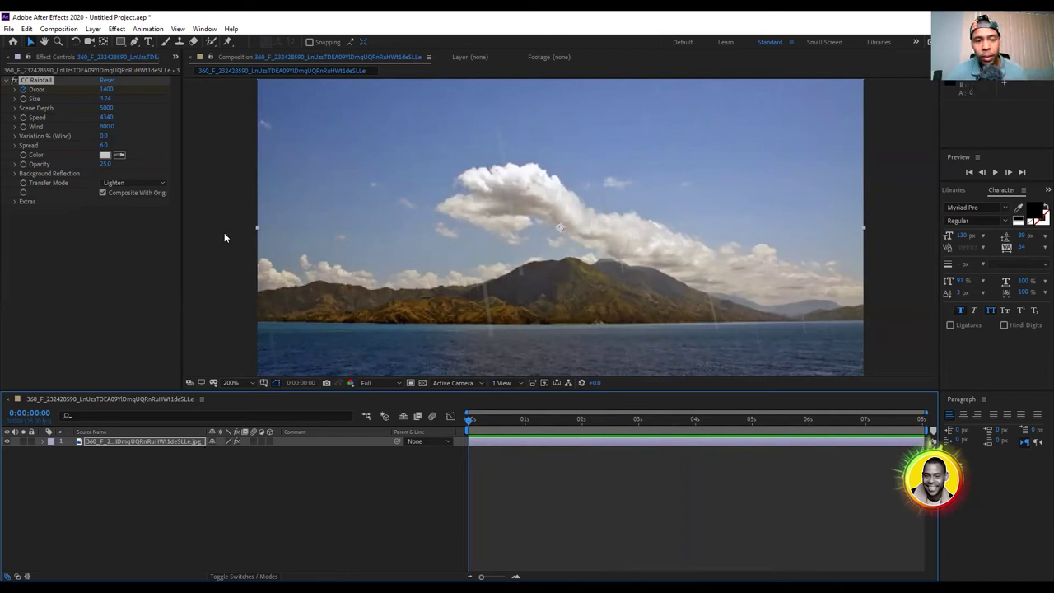
key("comma")
key("period")
key("comma")
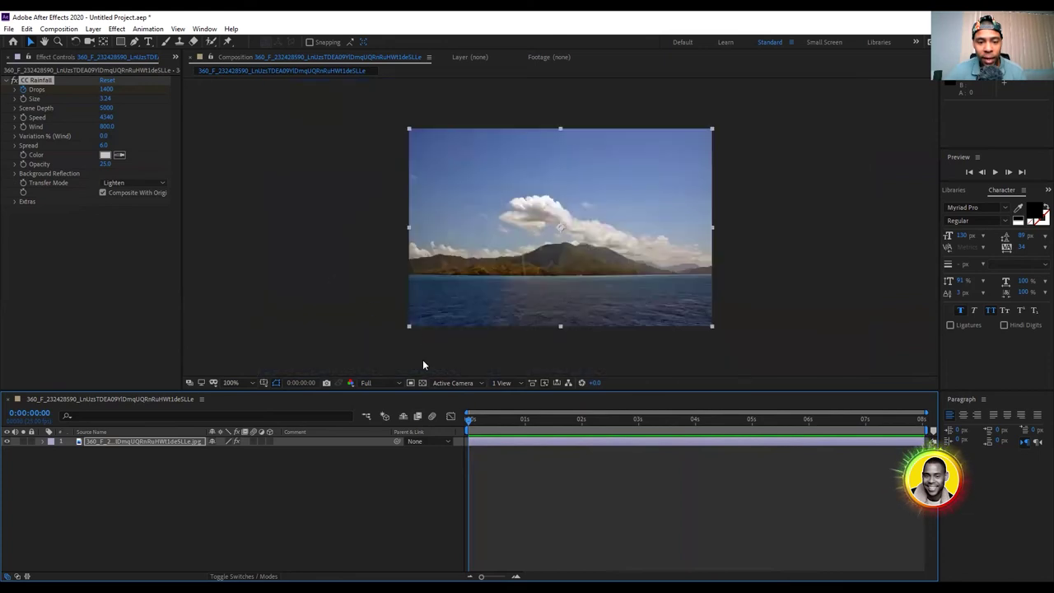
mouse_move(470, 420)
left_mouse_down()
mouse_move(494, 420)
mouse_move(449, 415)
left_mouse_up()
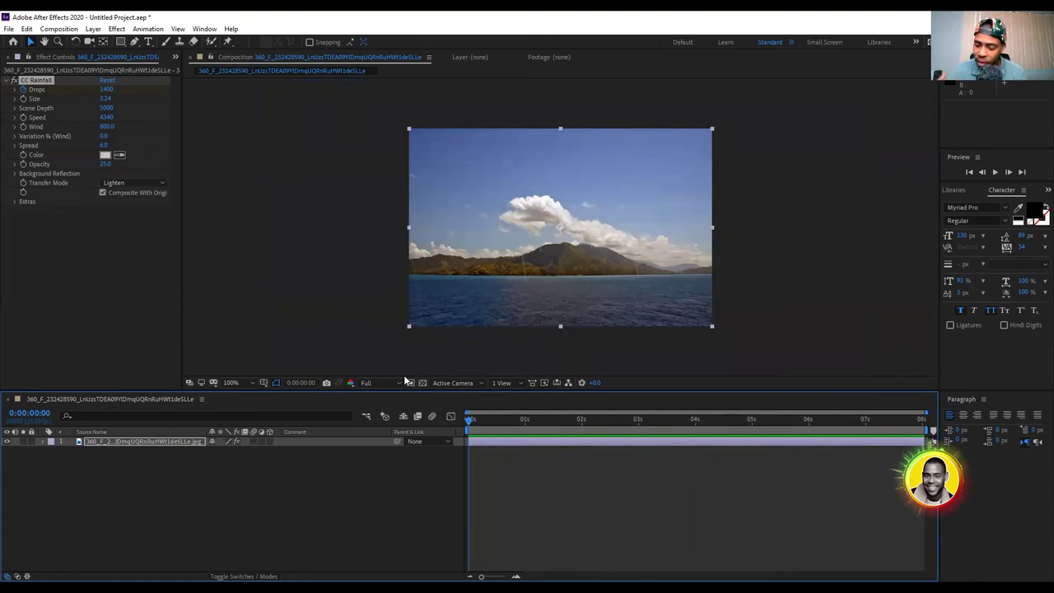
left_click_drag(469, 419, 522, 420)
key("Home")
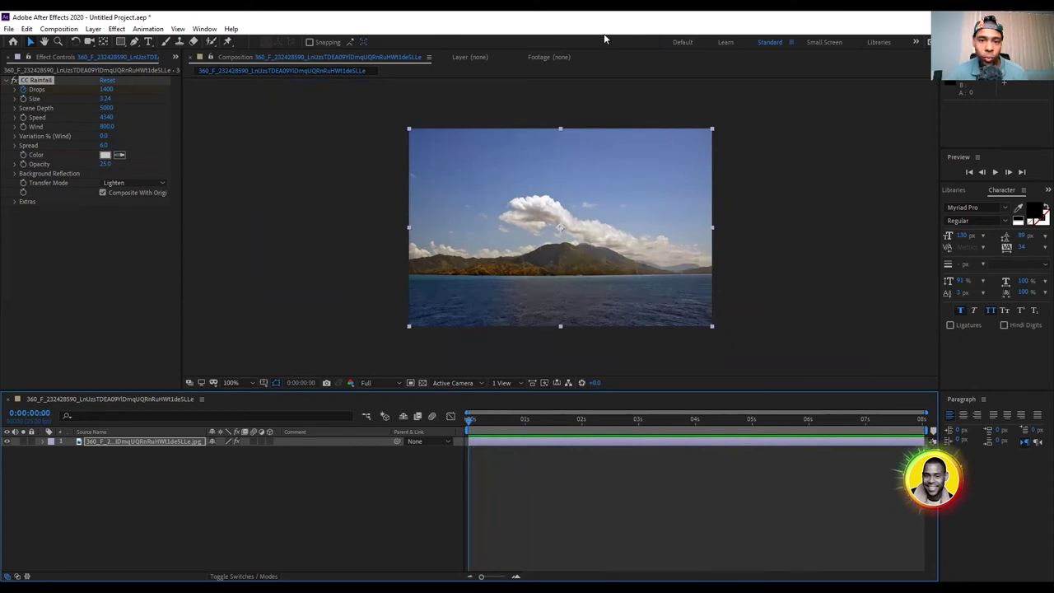